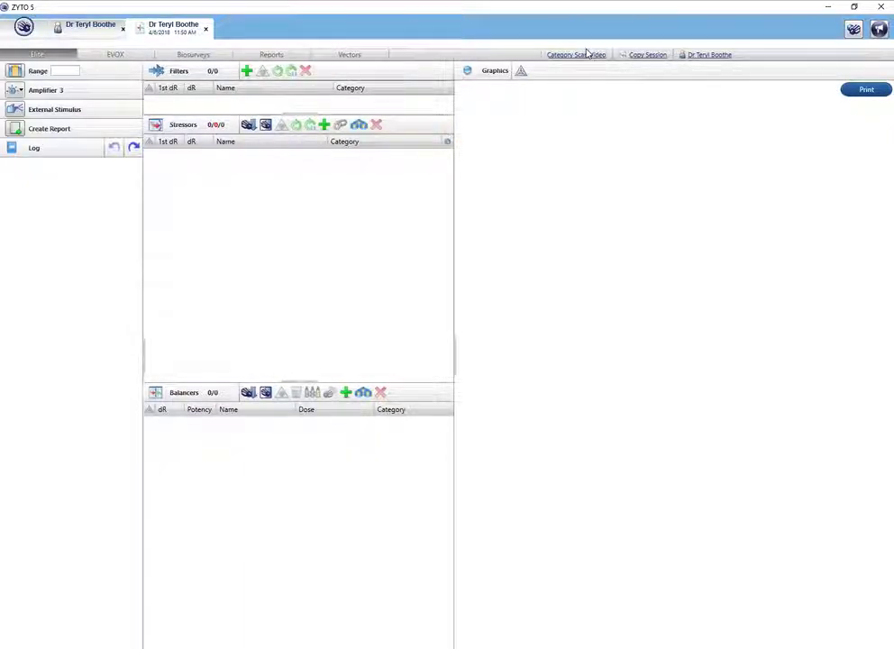
Run the 01 - Category Scan biosurvey from the SET-DB Biosurveys list.
{"action": "left_click", "coordinate": [172, 56]}
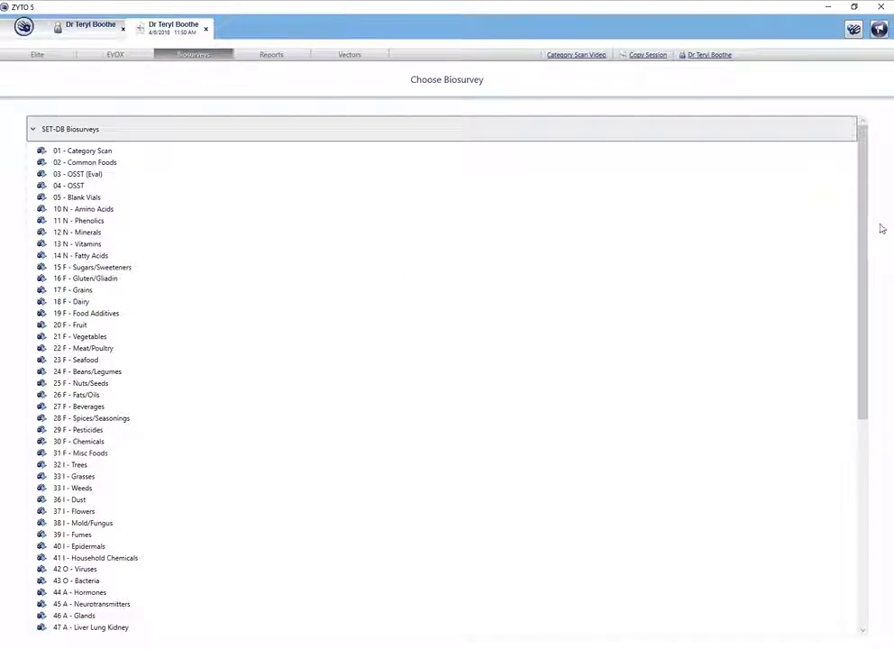
{"action": "left_click", "coordinate": [866, 186]}
{"action": "left_click_drag", "start_coordinate": [865, 187], "coordinate": [865, 148]}
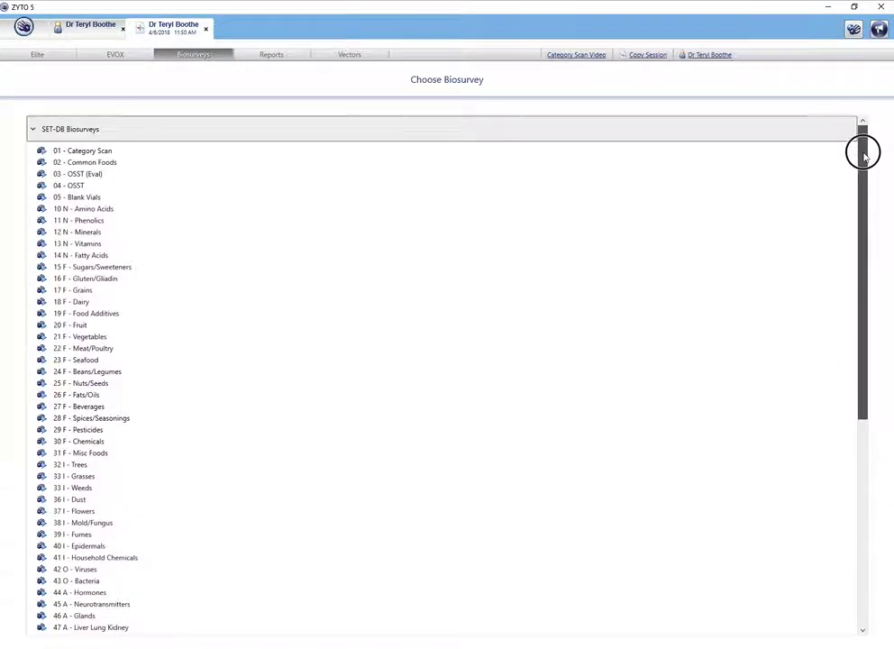
{"action": "left_click", "coordinate": [72, 174]}
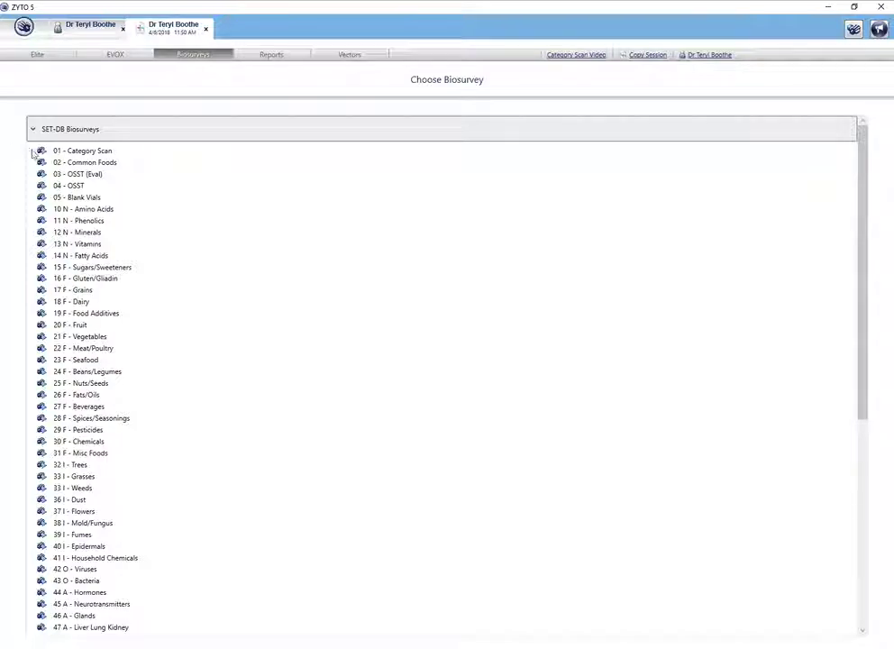
{"action": "left_click", "coordinate": [81, 153]}
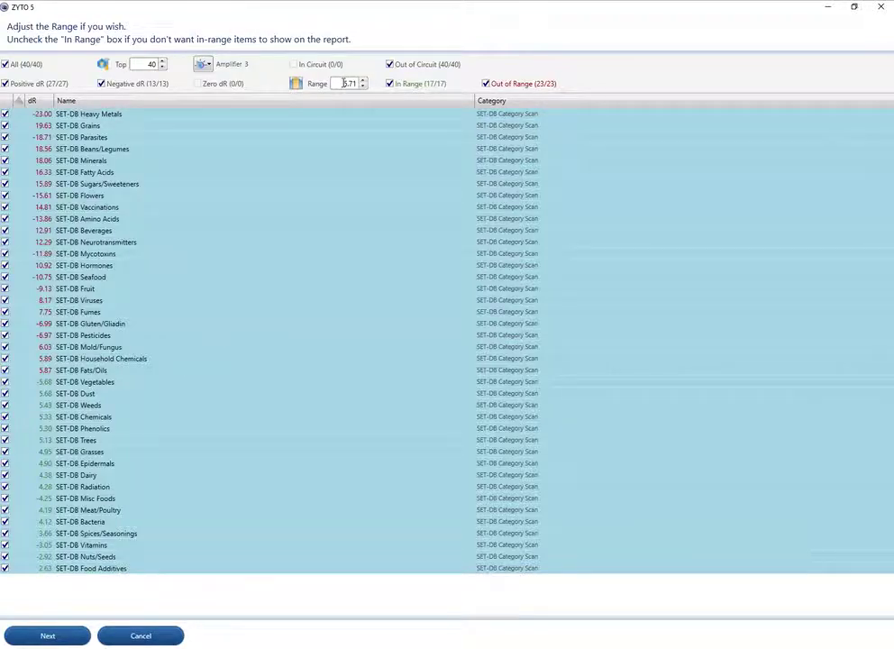
Set the Category Scan range to 5 and generate its report with the in-range items included.
{"action": "double_click", "coordinate": [348, 83]}
{"action": "type", "text": "5"}
{"action": "left_click", "coordinate": [389, 84]}
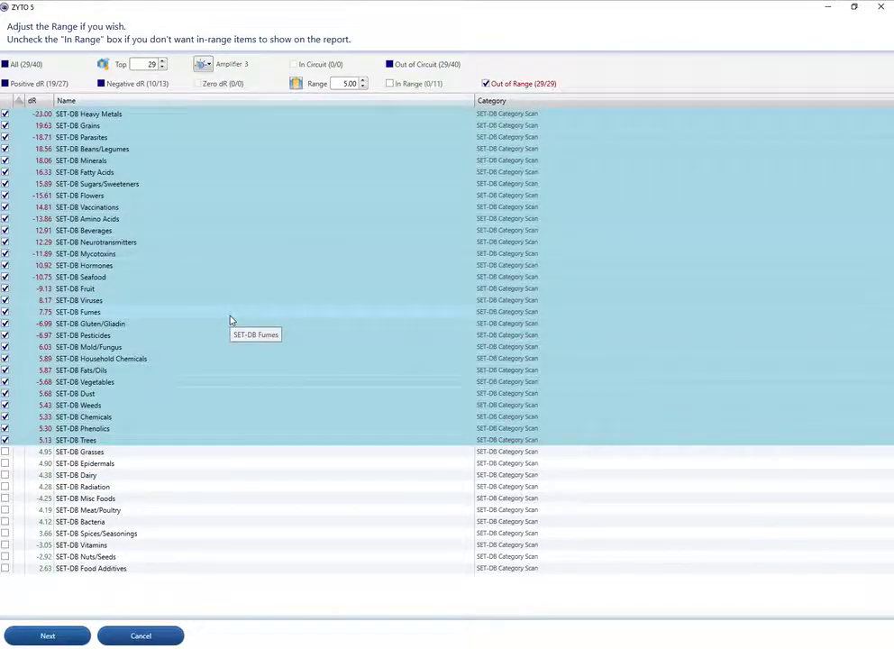
{"action": "left_click", "coordinate": [390, 84]}
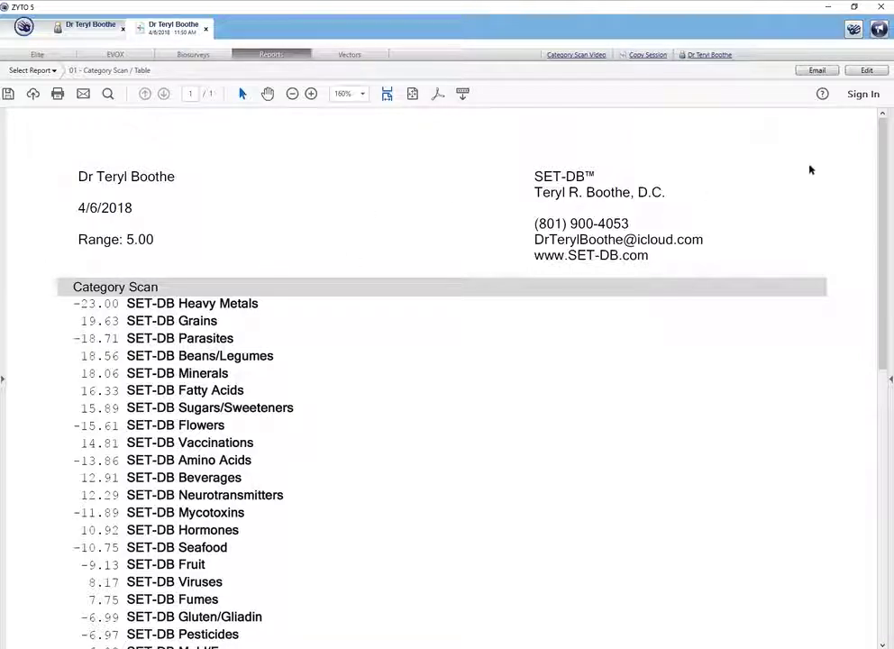
Examine the Category Scan report, comparing the categories outside the range with those inside it.
{"action": "left_click_drag", "start_coordinate": [874, 126], "coordinate": [889, 340]}
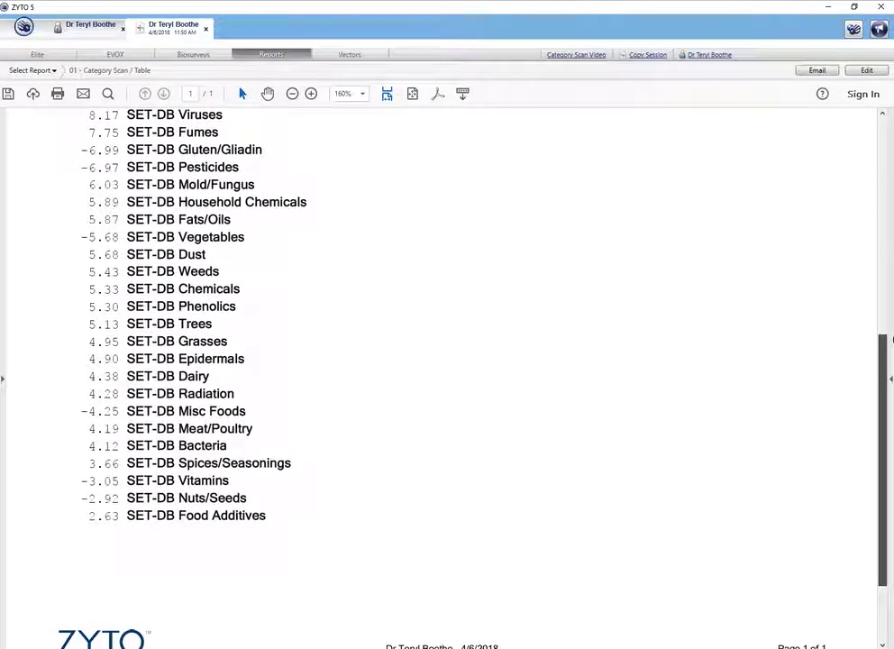
{"action": "left_click_drag", "start_coordinate": [890, 339], "coordinate": [879, 143]}
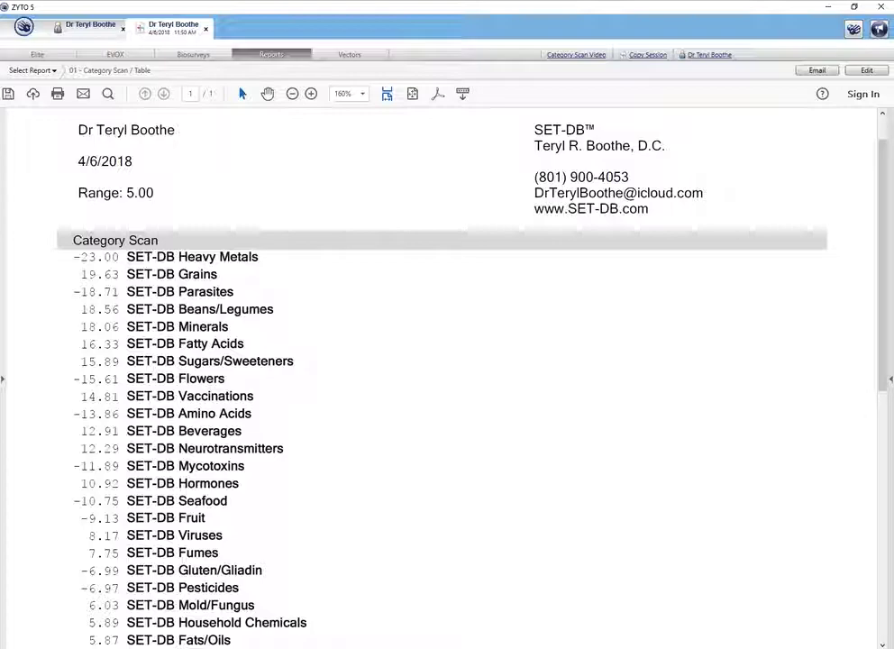
{"action": "left_click_drag", "start_coordinate": [885, 186], "coordinate": [885, 353]}
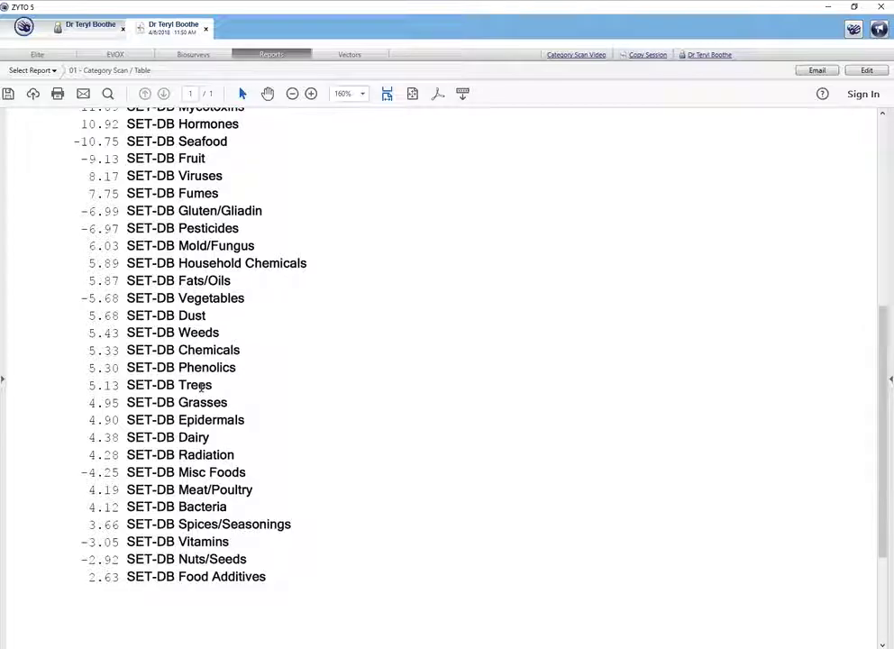
{"action": "left_click", "coordinate": [881, 126]}
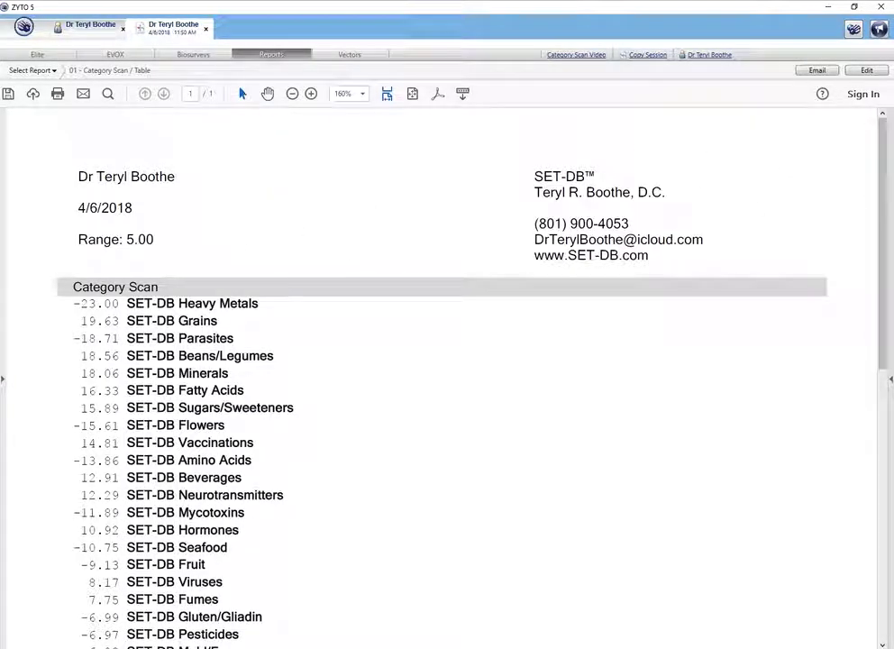
{"action": "left_click_drag", "start_coordinate": [884, 128], "coordinate": [879, 193]}
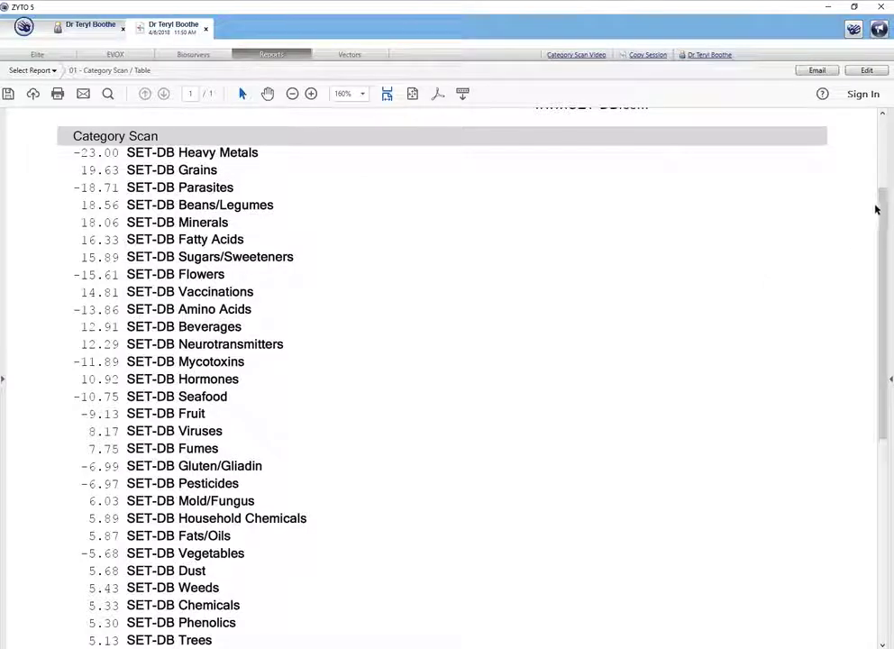
{"action": "mouse_move", "coordinate": [882, 202]}
{"action": "left_mouse_down"}
{"action": "mouse_move", "coordinate": [876, 179]}
{"action": "mouse_move", "coordinate": [878, 209]}
{"action": "left_mouse_up"}
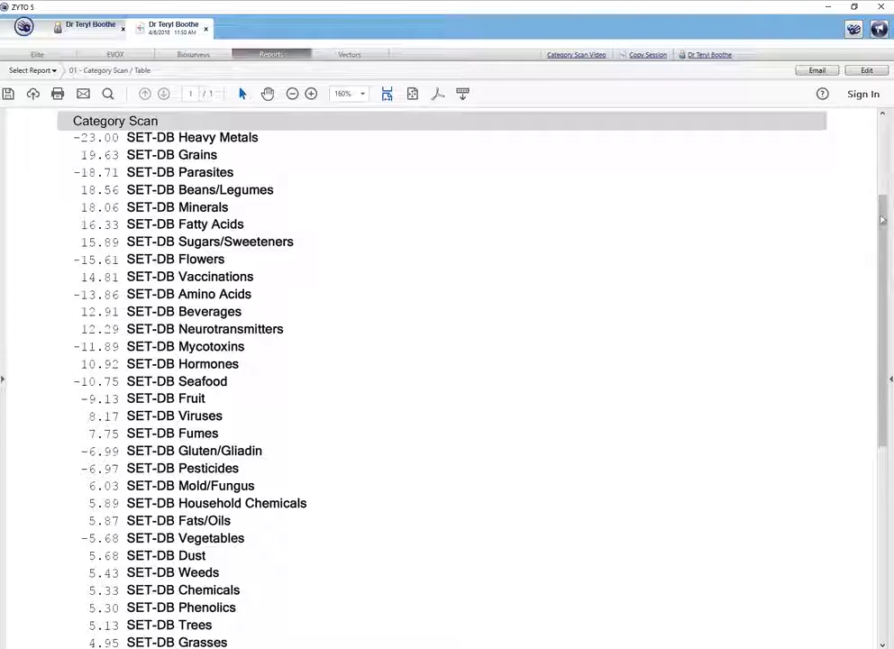
{"action": "left_click_drag", "start_coordinate": [882, 220], "coordinate": [880, 255]}
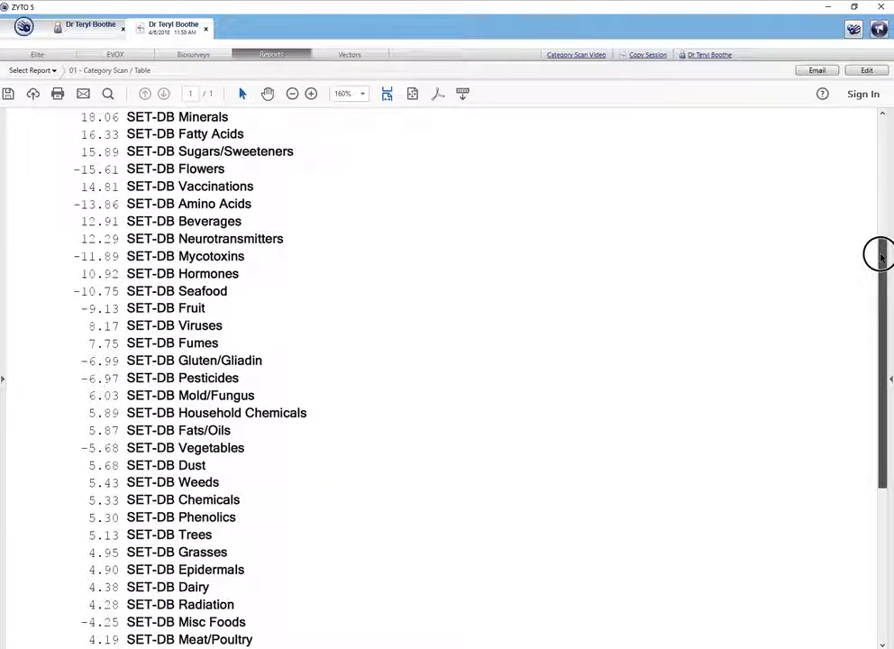
{"action": "left_click_drag", "start_coordinate": [880, 255], "coordinate": [880, 209]}
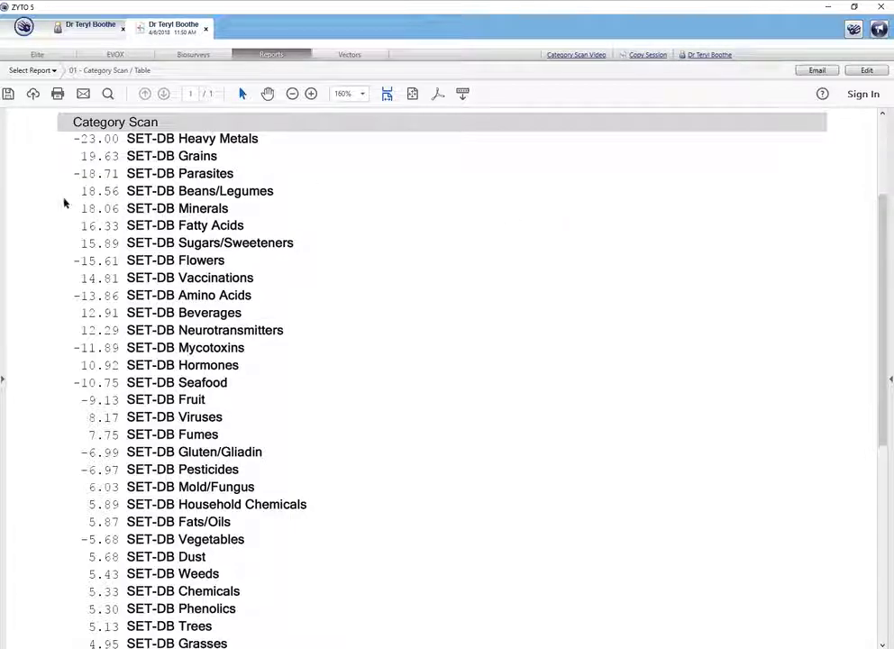
Run the 02 - Common Foods biosurvey and generate its report with the in-range items excluded.
{"action": "left_click", "coordinate": [40, 55]}
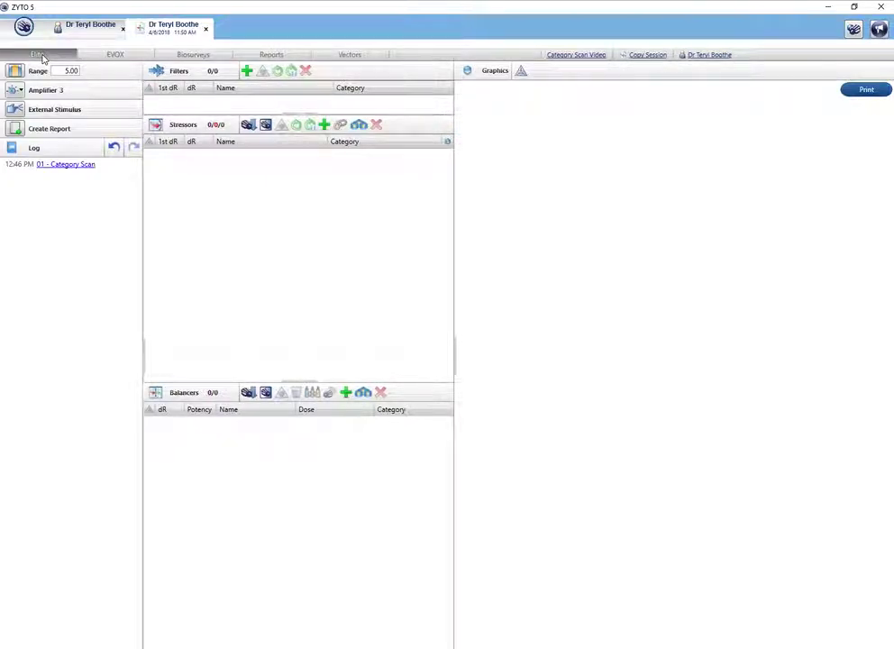
{"action": "left_click", "coordinate": [178, 56]}
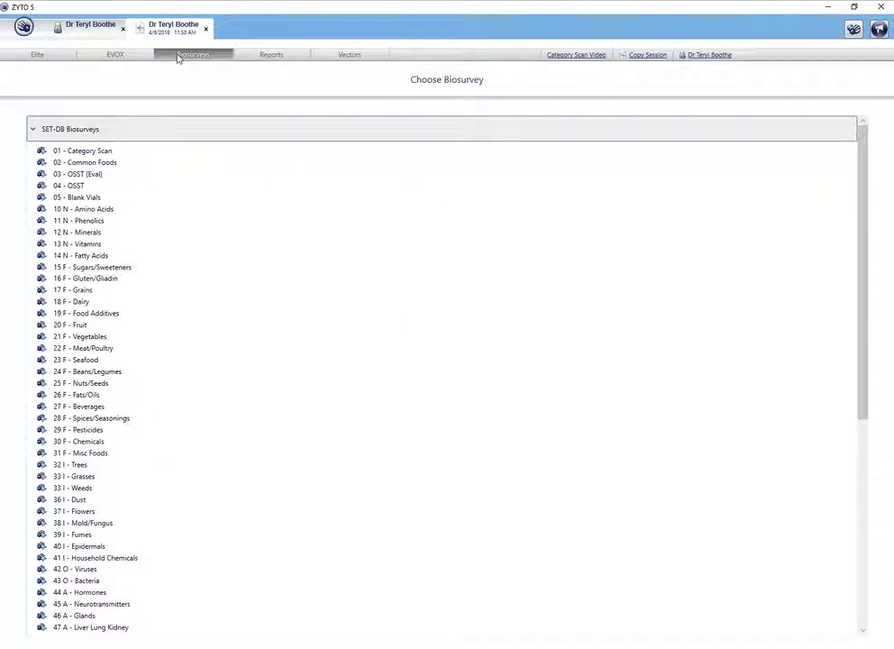
{"action": "left_click", "coordinate": [87, 164]}
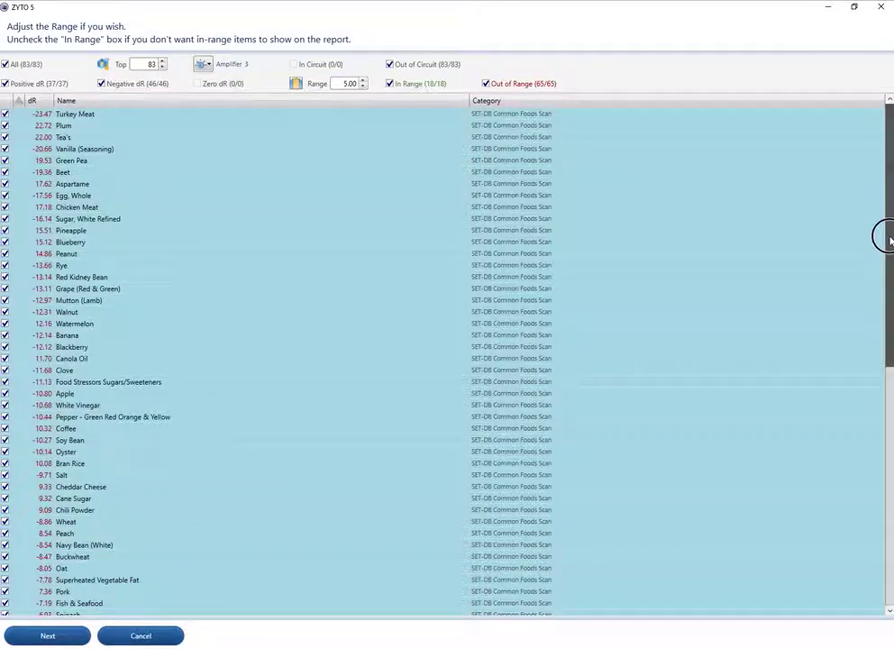
{"action": "left_click_drag", "start_coordinate": [890, 235], "coordinate": [890, 523]}
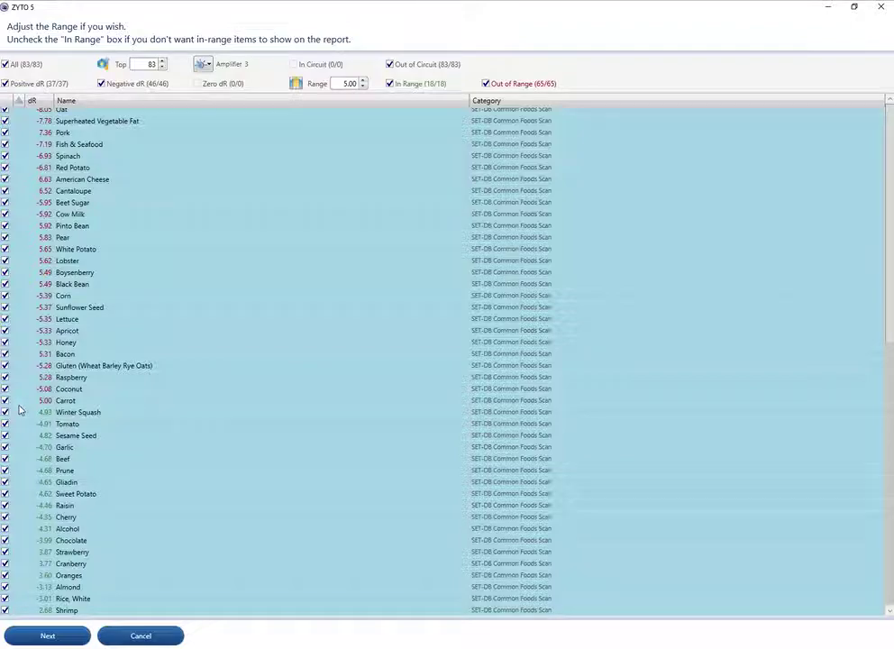
{"action": "left_click", "coordinate": [389, 84]}
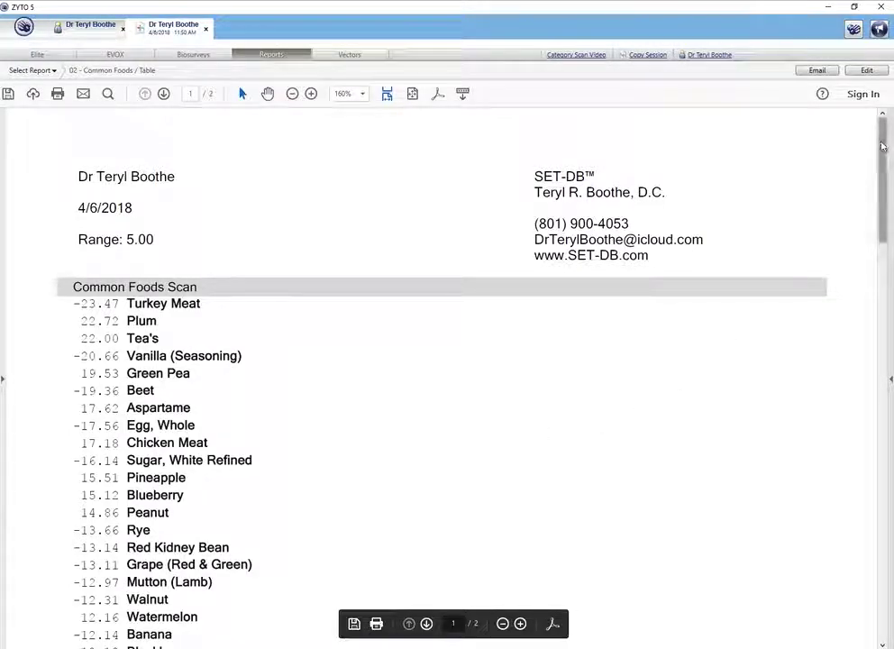
Review both pages of the Common Foods report and open the full Common Foods results from the session log.
{"action": "mouse_move", "coordinate": [884, 146]}
{"action": "left_mouse_down"}
{"action": "mouse_move", "coordinate": [884, 410]}
{"action": "mouse_move", "coordinate": [891, 256]}
{"action": "mouse_move", "coordinate": [880, 216]}
{"action": "mouse_move", "coordinate": [879, 128]}
{"action": "left_mouse_up"}
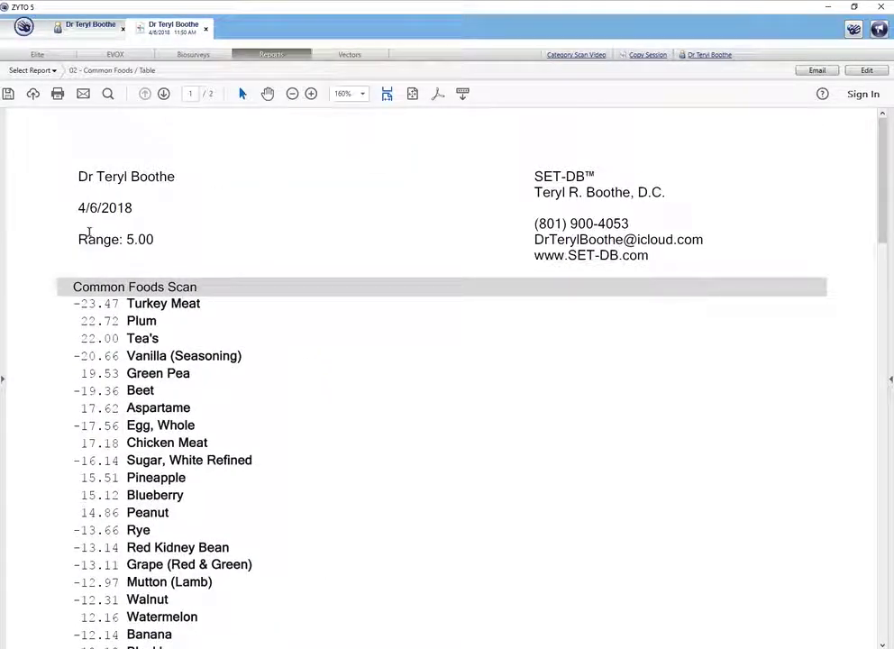
{"action": "left_click_drag", "start_coordinate": [884, 170], "coordinate": [880, 421]}
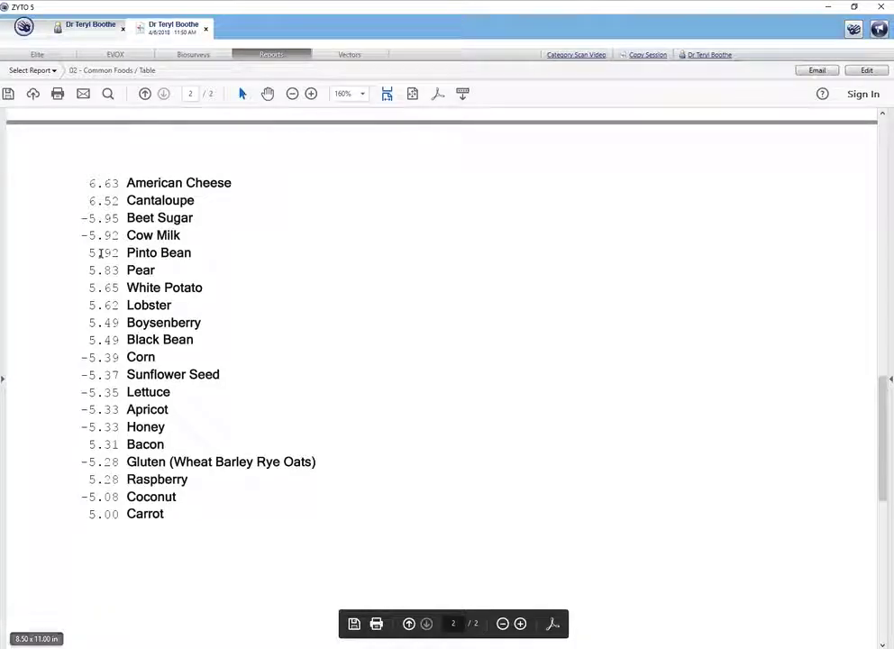
{"action": "left_click", "coordinate": [67, 56]}
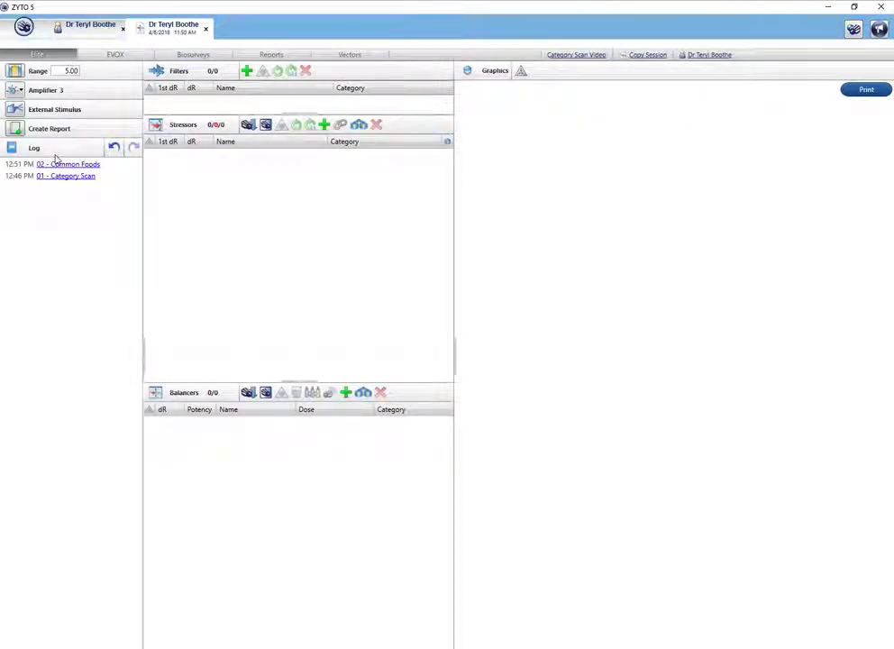
{"action": "left_click_drag", "start_coordinate": [56, 165], "coordinate": [58, 168]}
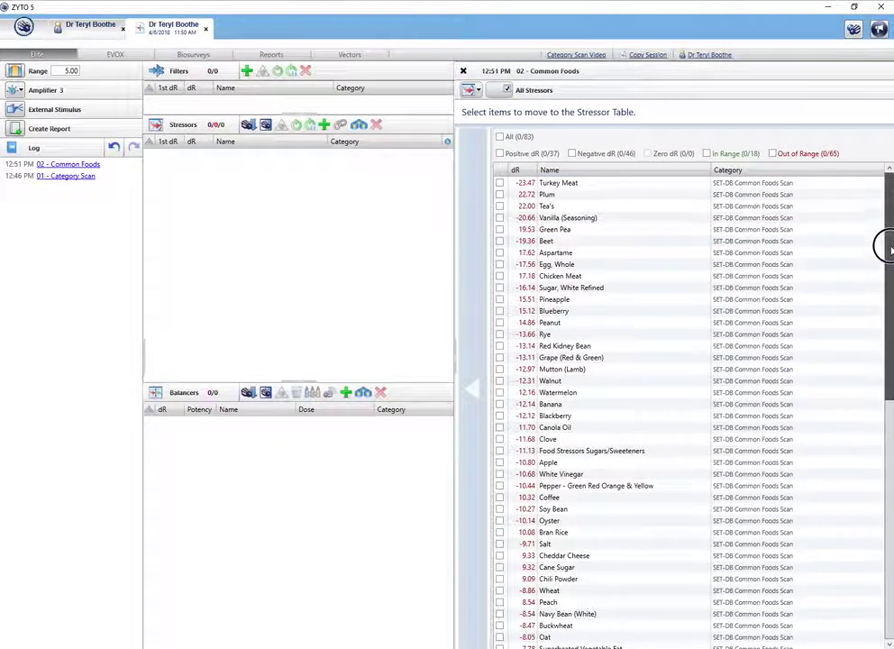
{"action": "left_click_drag", "start_coordinate": [880, 244], "coordinate": [880, 135]}
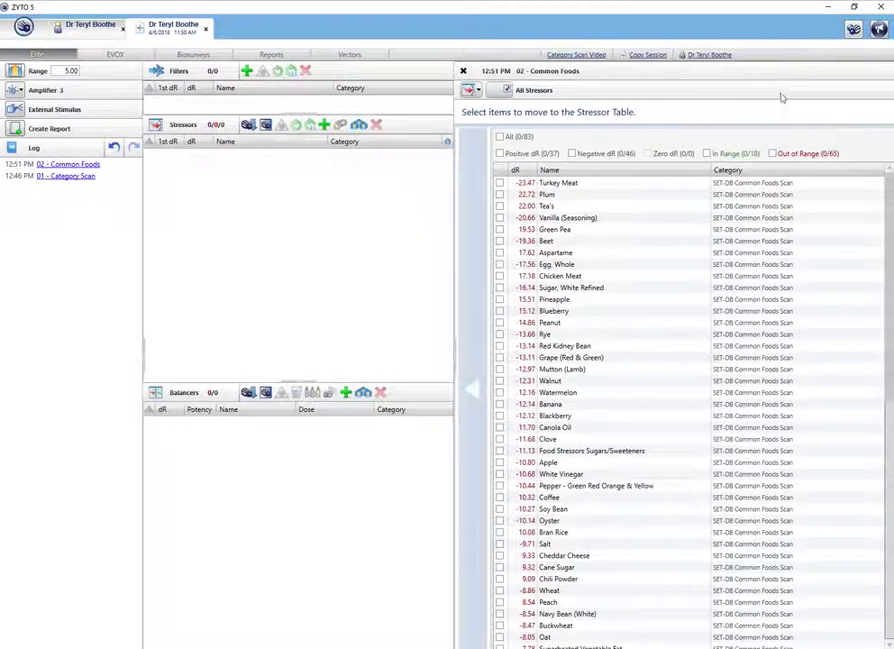
Run the 03 - OSST (Eval) biosurvey to produce its bar chart report.
{"action": "left_click", "coordinate": [193, 54]}
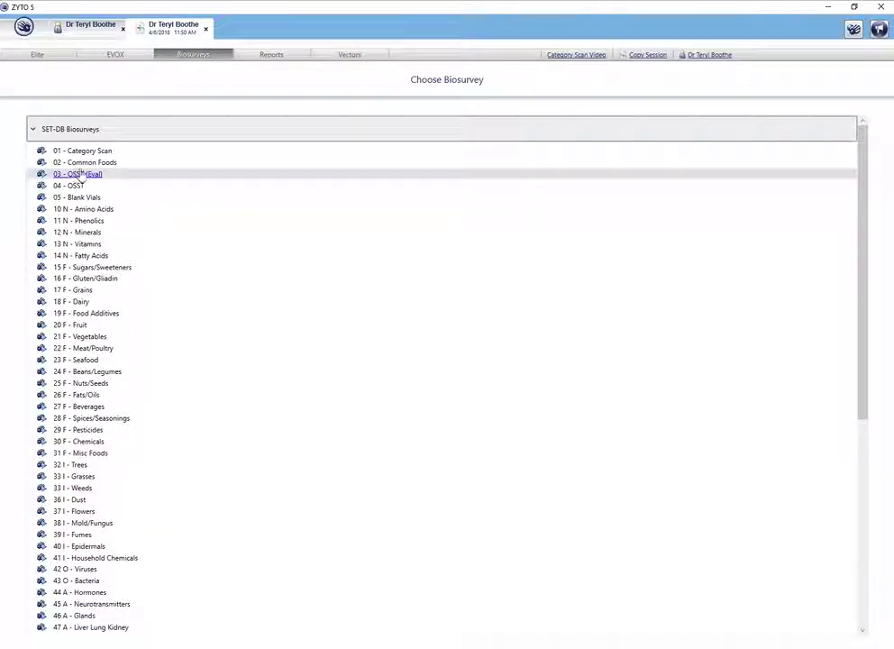
{"action": "mouse_move", "coordinate": [81, 190]}
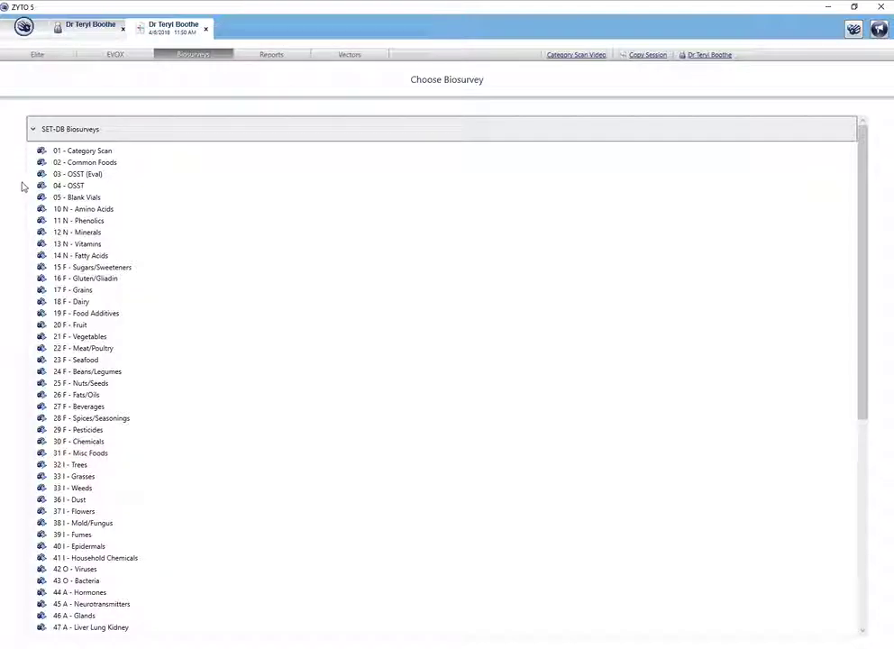
{"action": "left_click", "coordinate": [75, 175]}
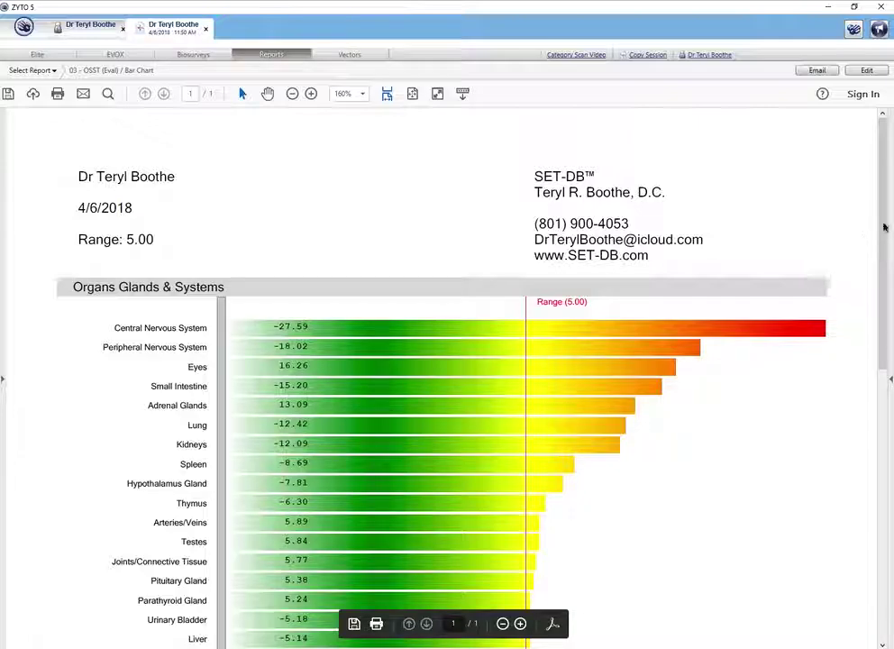
Examine the Organs Glands & Systems bar chart from the highest-ranked item down to the lowest.
{"action": "scroll", "coordinate": [875, 263], "scroll_direction": "down", "scroll_amount": 2}
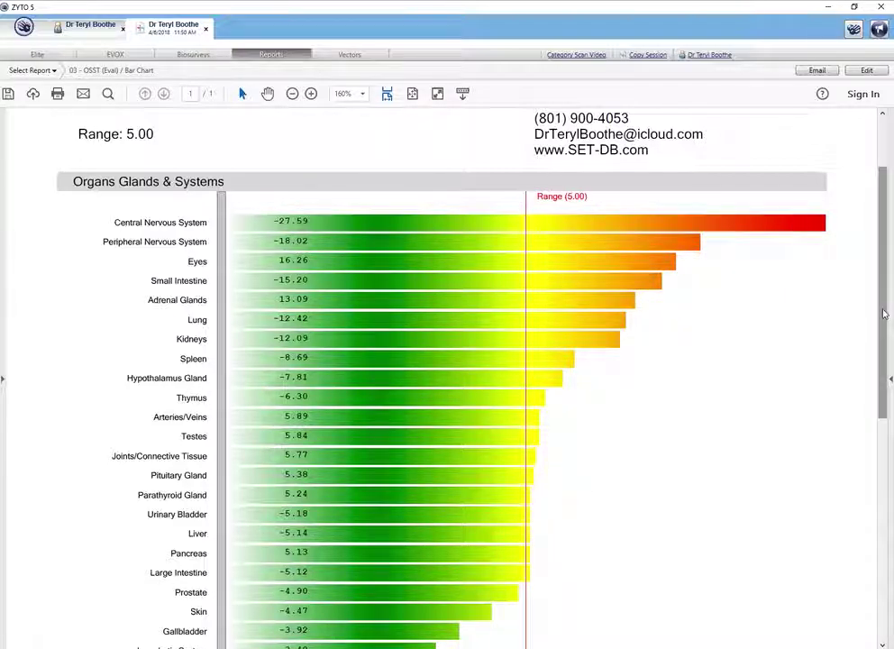
{"action": "left_click_drag", "start_coordinate": [880, 305], "coordinate": [875, 352]}
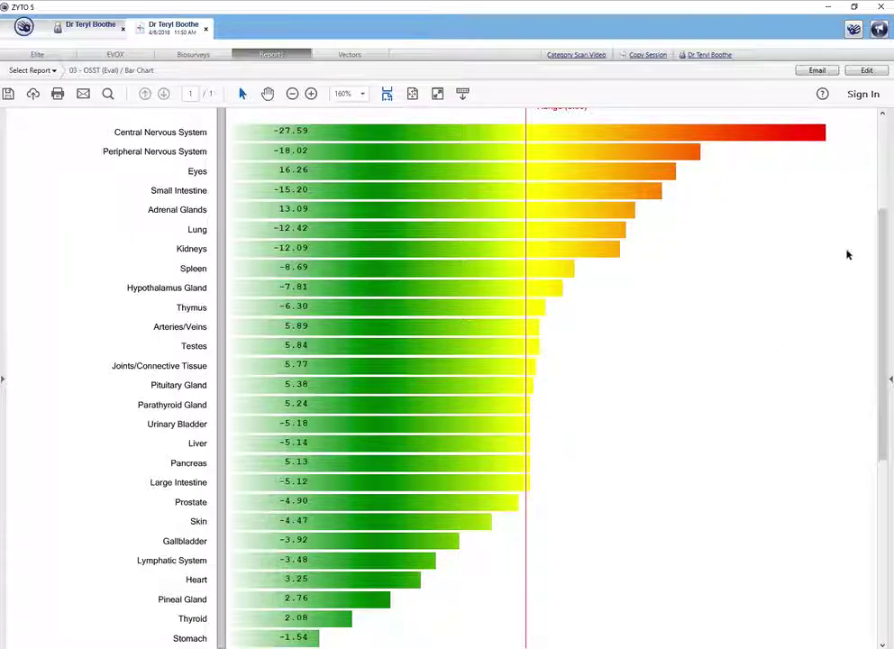
{"action": "scroll", "coordinate": [882, 242], "scroll_direction": "down", "scroll_amount": 2}
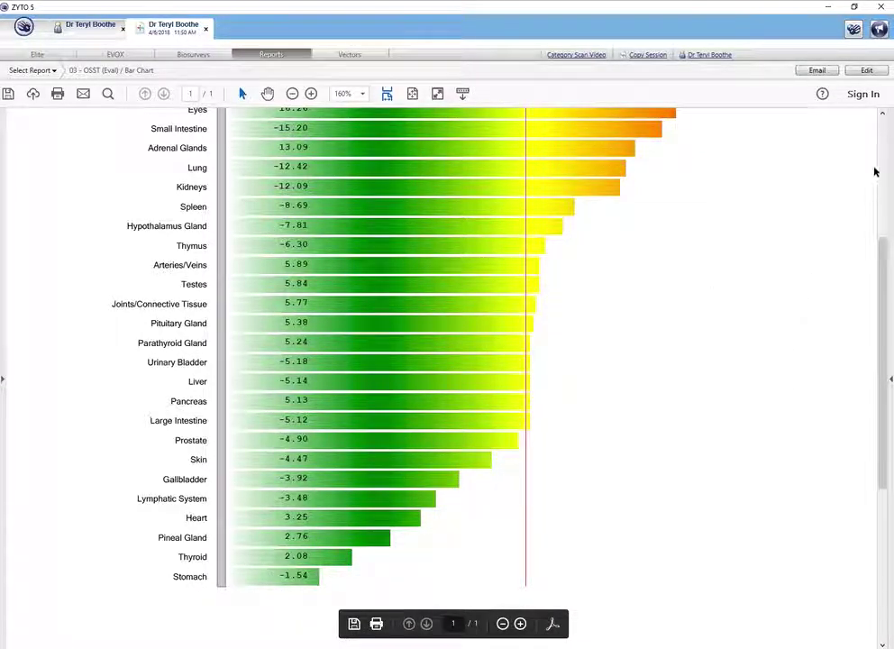
{"action": "scroll", "coordinate": [881, 226], "scroll_direction": "up", "scroll_amount": 1}
{"action": "left_click_drag", "start_coordinate": [882, 225], "coordinate": [881, 147]}
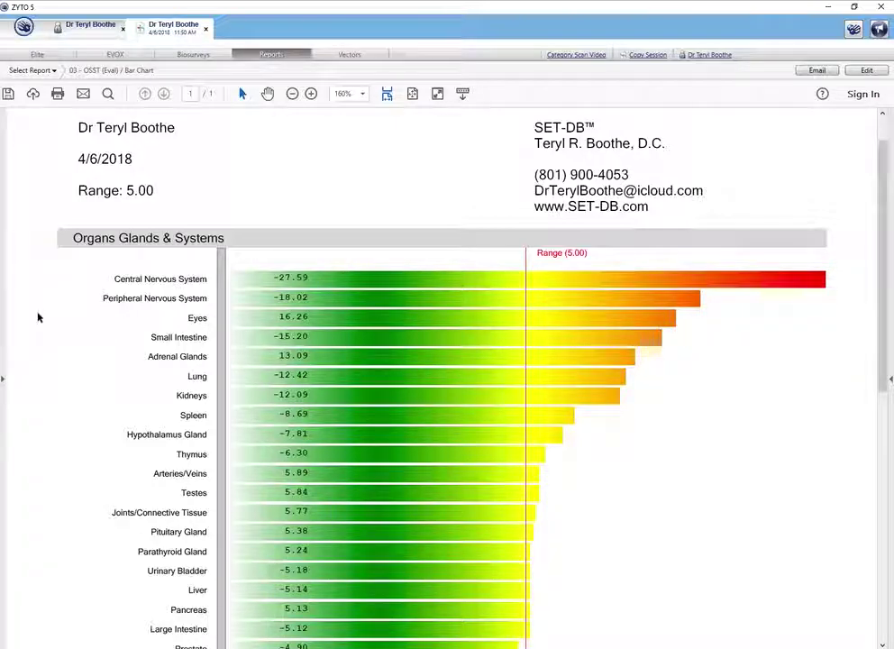